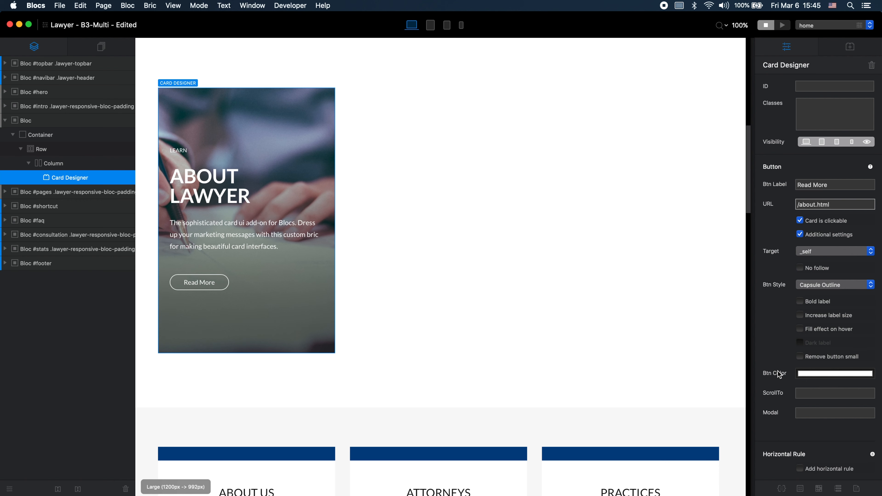
Step: Restyle the card's button as Squared Solid with a dark, bold label and change its text to READ MORE
left_click(854, 287)
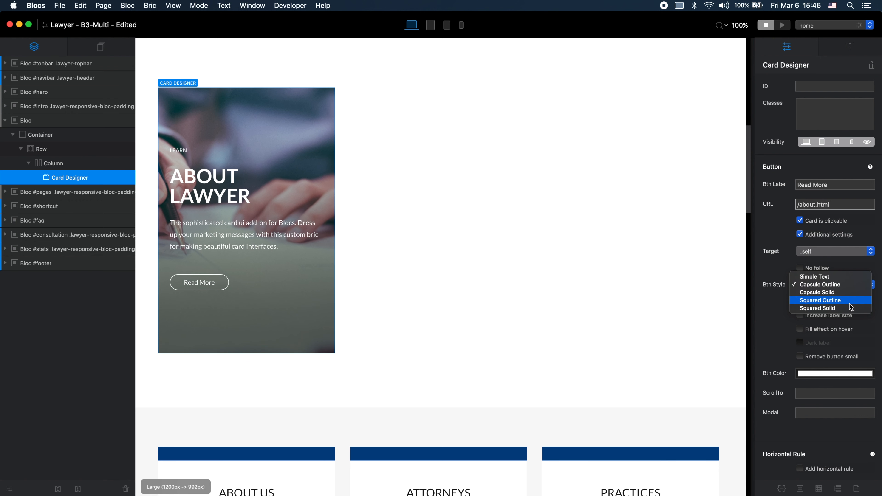
left_click(849, 310)
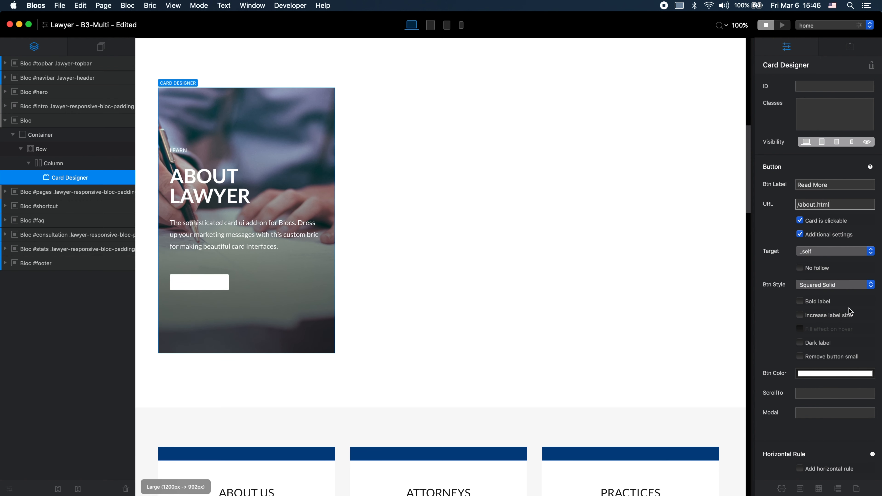
left_click(800, 343)
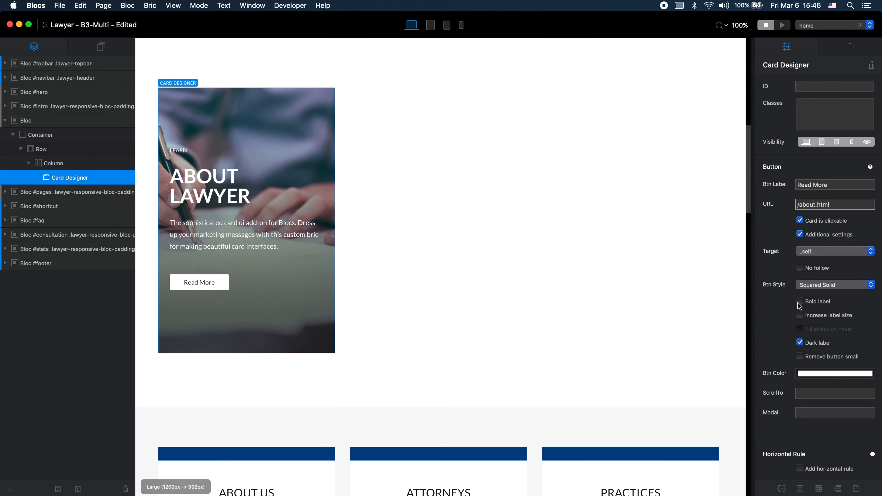
left_click(800, 302)
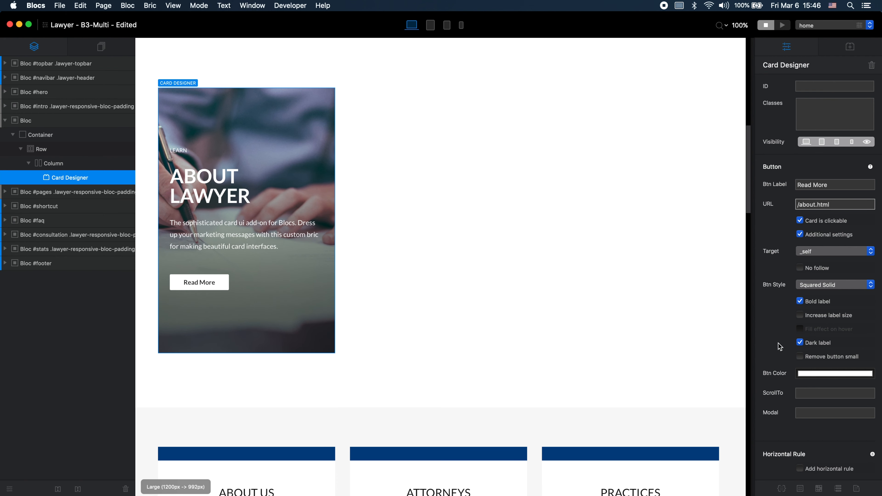
triple_click(834, 185)
type("READ MORE")
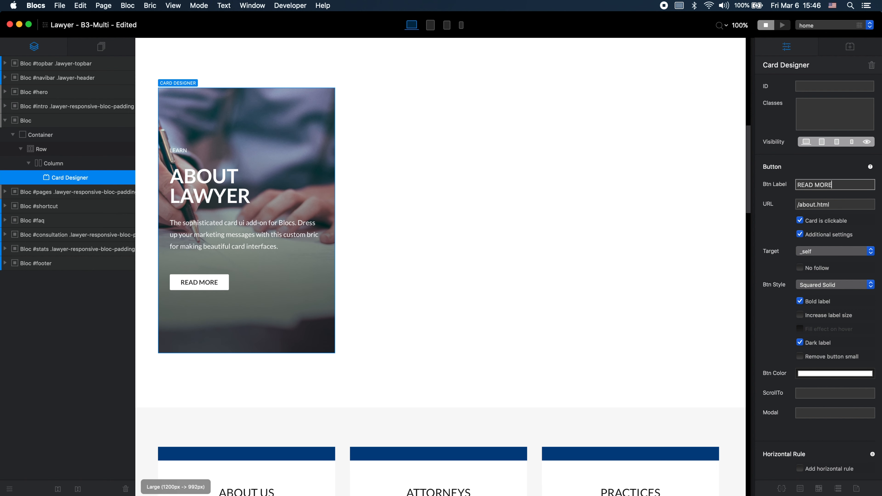
scroll(841, 197, "down", 5)
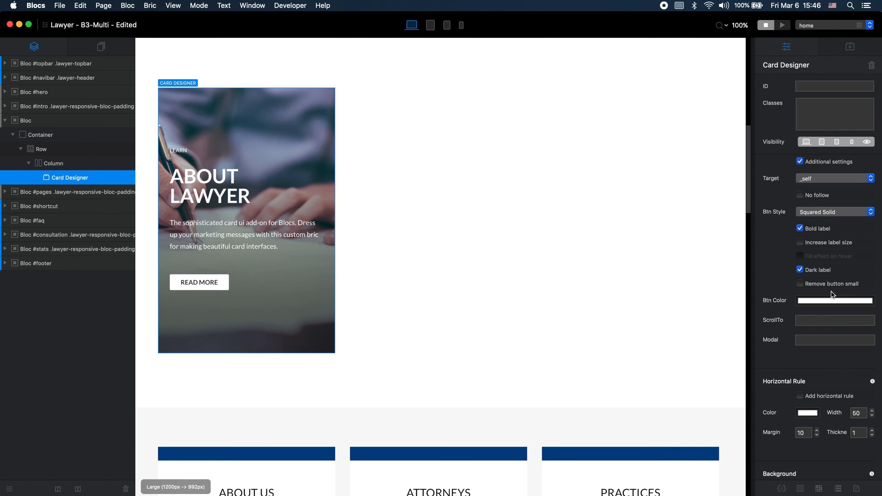
left_click(812, 319)
left_click(823, 338)
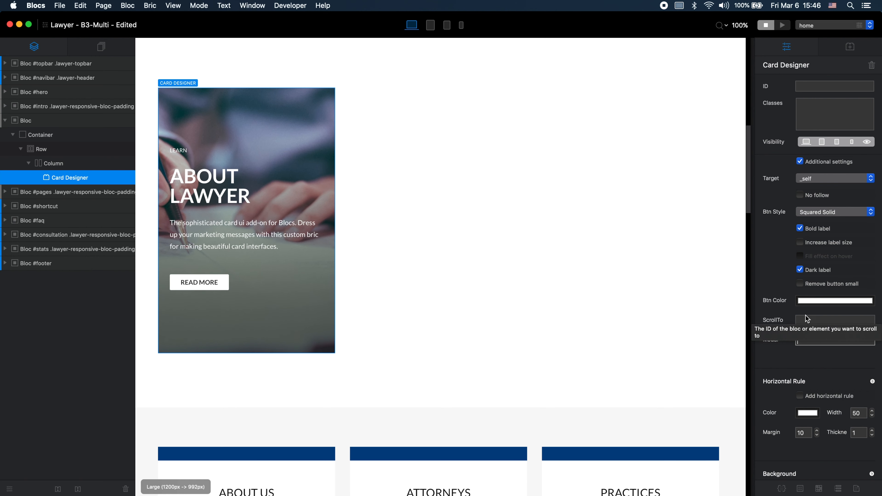
scroll(693, 280, "down", 10)
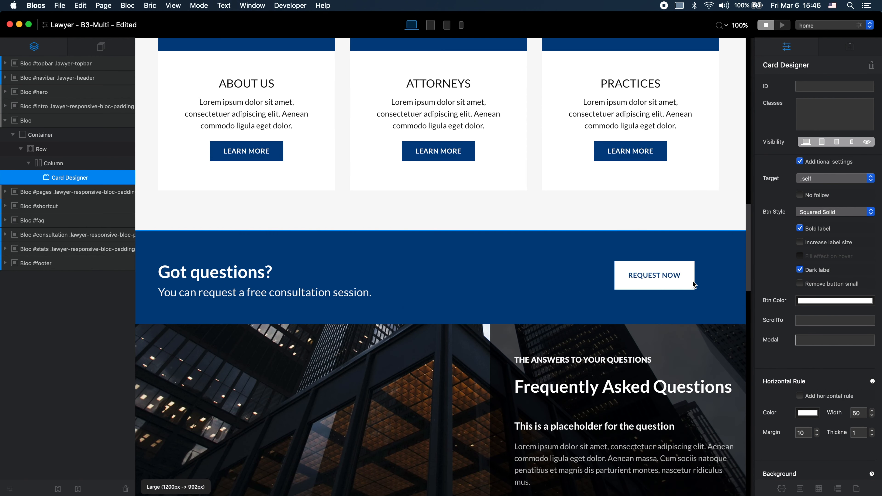
scroll(693, 281, "up", 10)
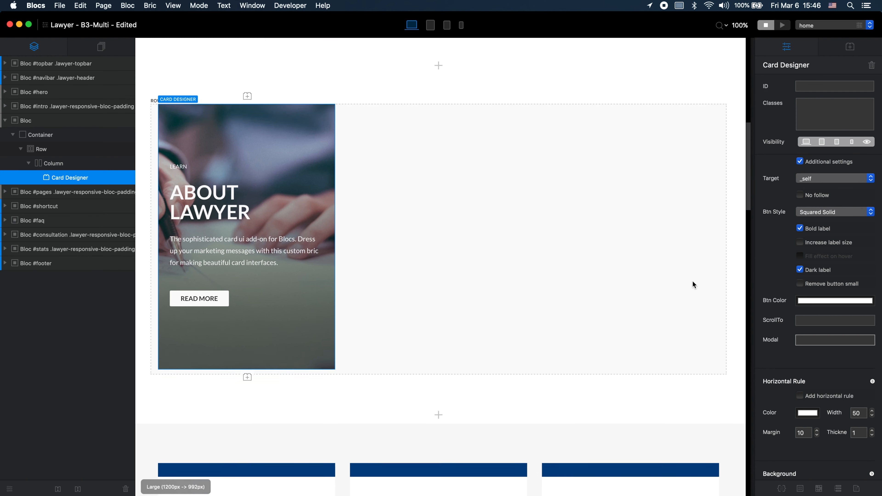
Step: Position the caption at the bottom of the card and set Hover Mode to On
scroll(838, 303, "up", 8)
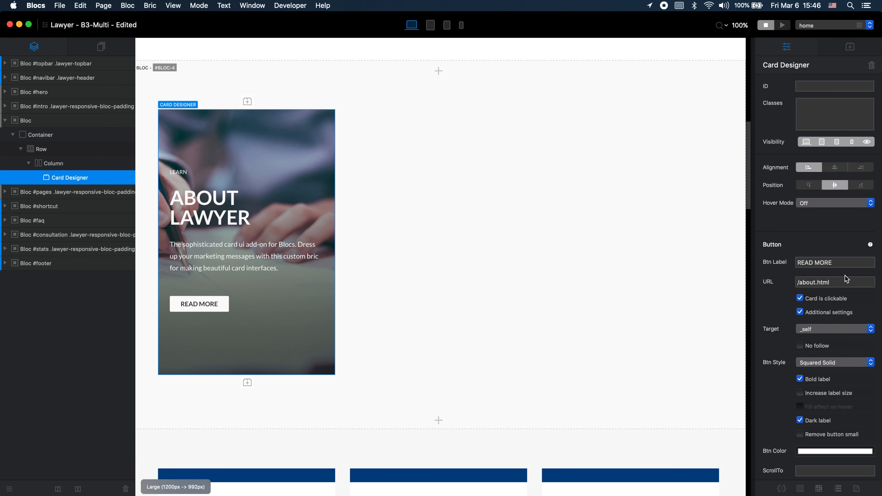
left_click(829, 203)
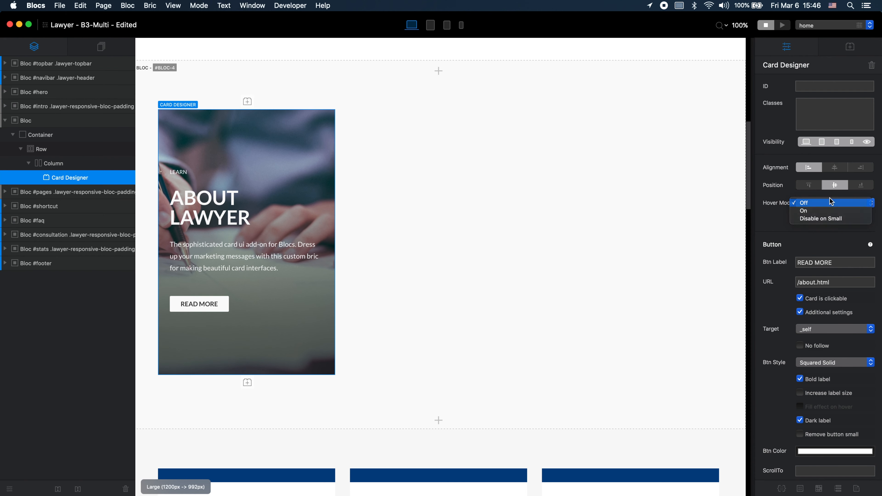
left_click(830, 203)
left_click(856, 188)
left_click(832, 205)
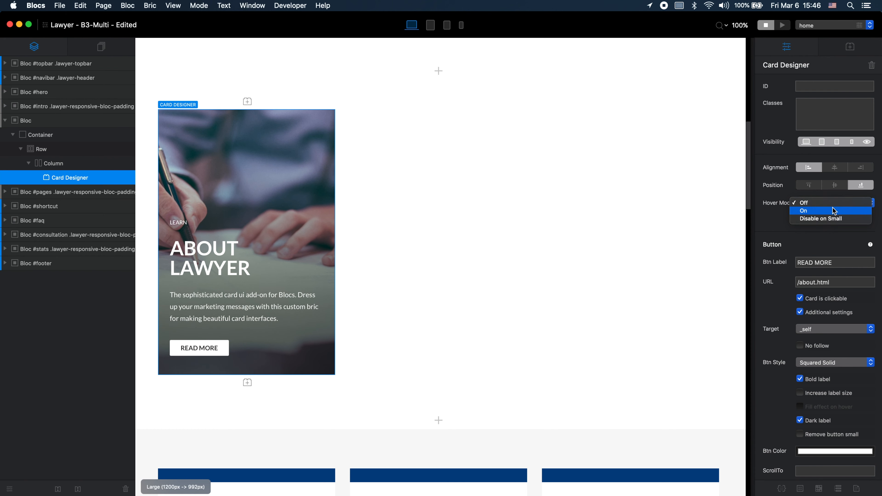
left_click(835, 211)
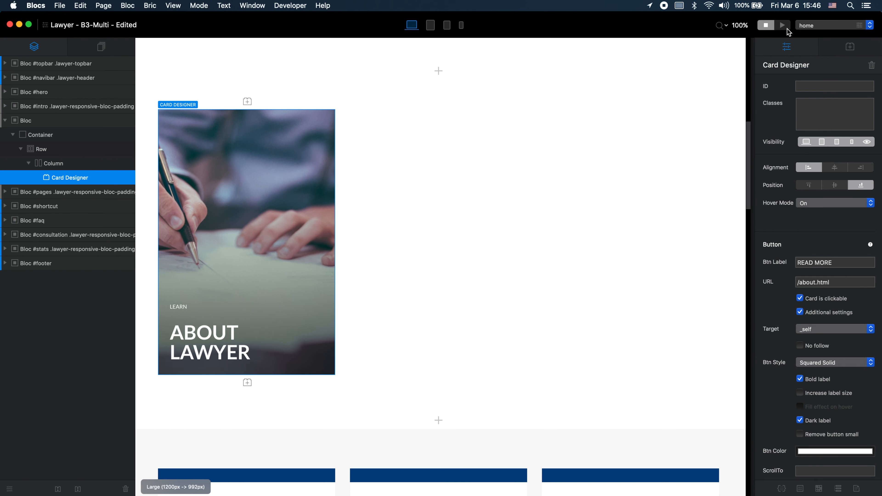
Step: Preview the home page to test the card's hover effect and READ MORE link, then return to editing
left_click(784, 26)
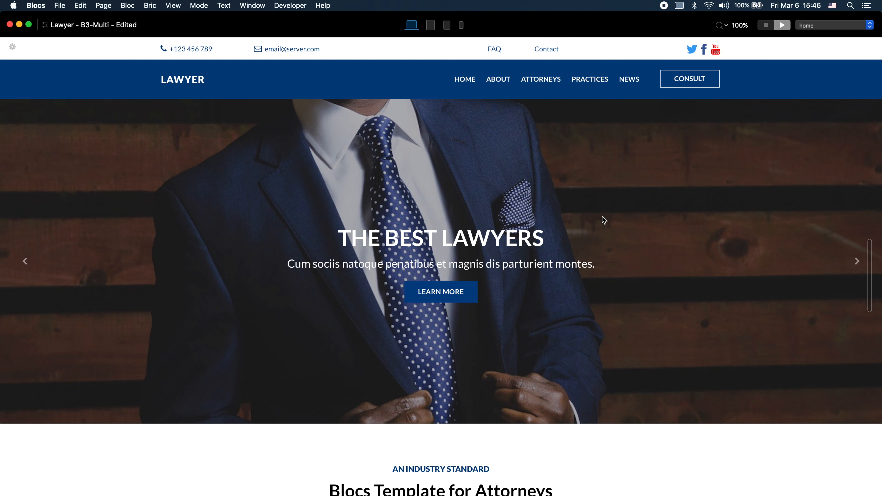
scroll(582, 243, "down", 10)
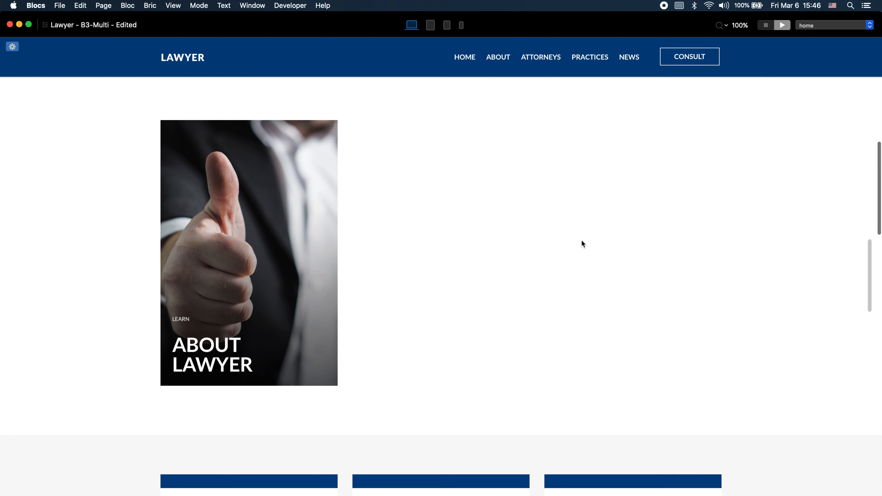
mouse_move(241, 317)
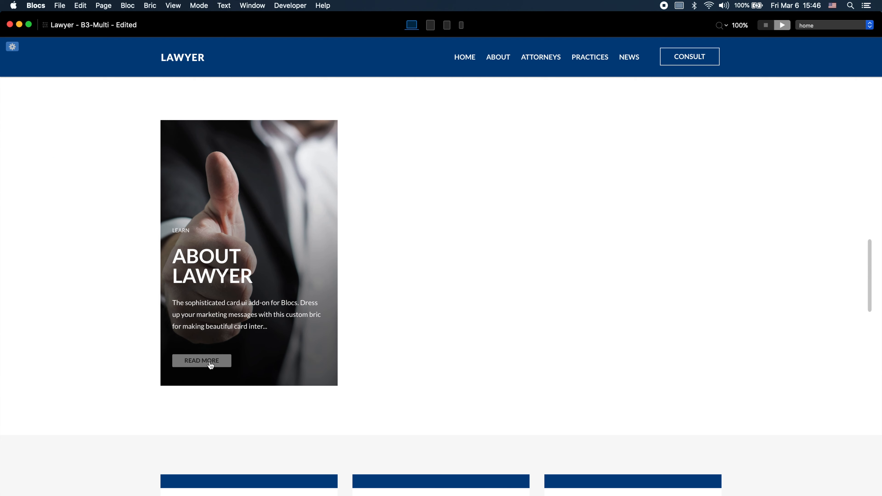
left_click(209, 362)
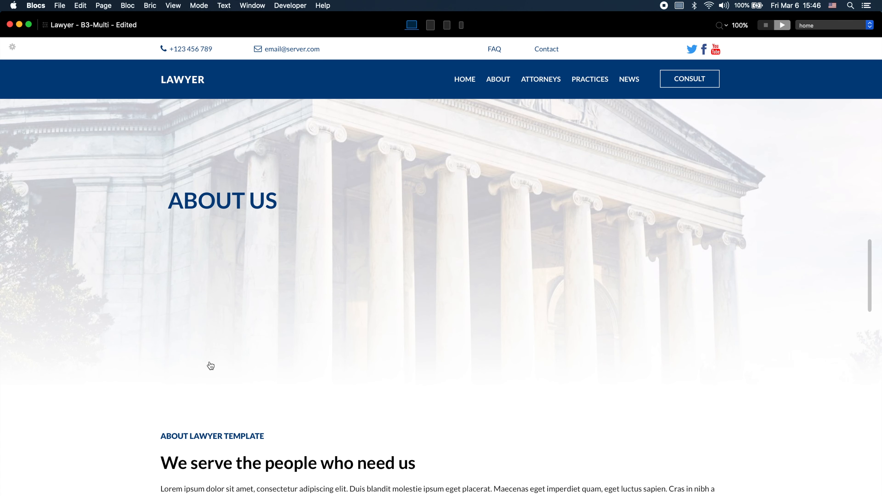
left_click(462, 79)
scroll(369, 278, "down", 10)
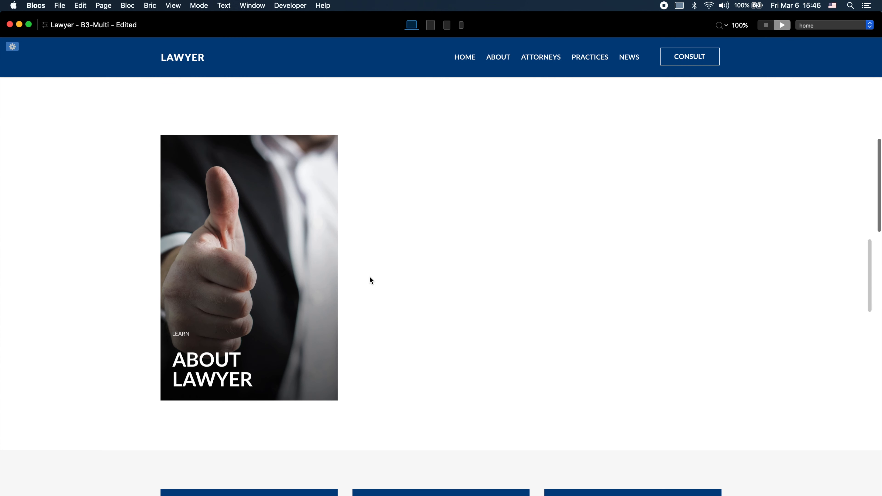
left_click(766, 25)
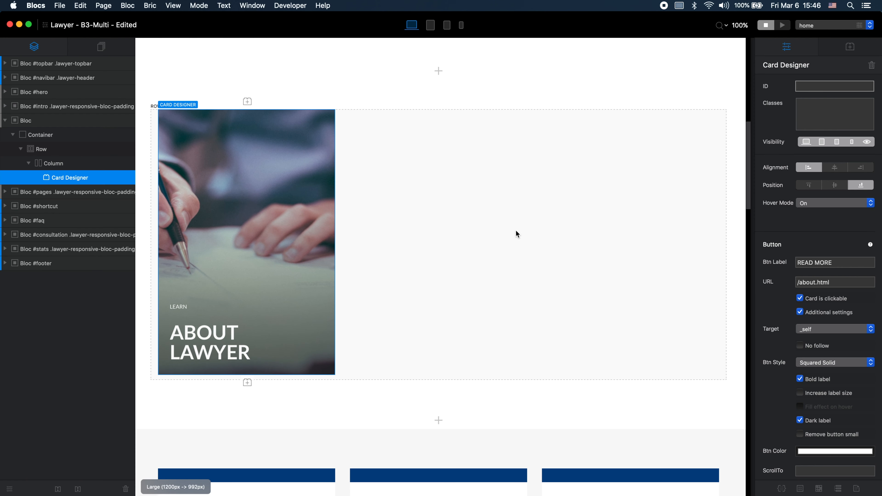
Step: Duplicate the column containing the card twice to fill the row with three cards
left_click(339, 174)
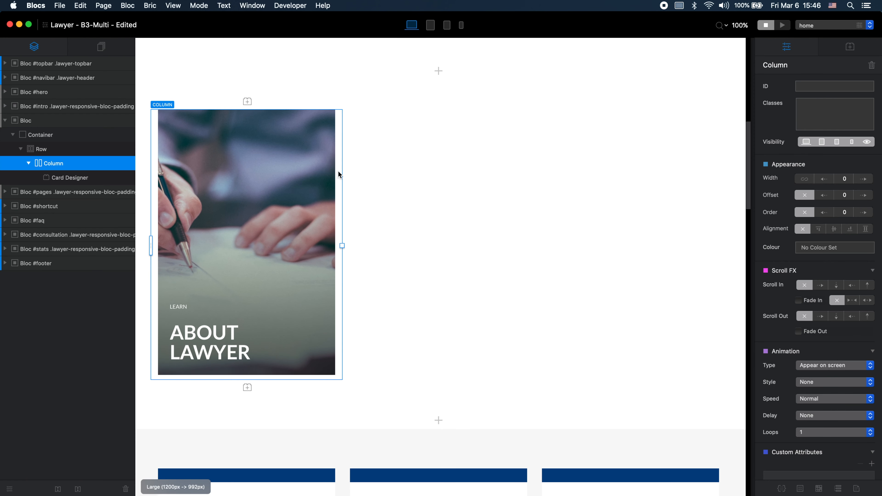
key("super+d")
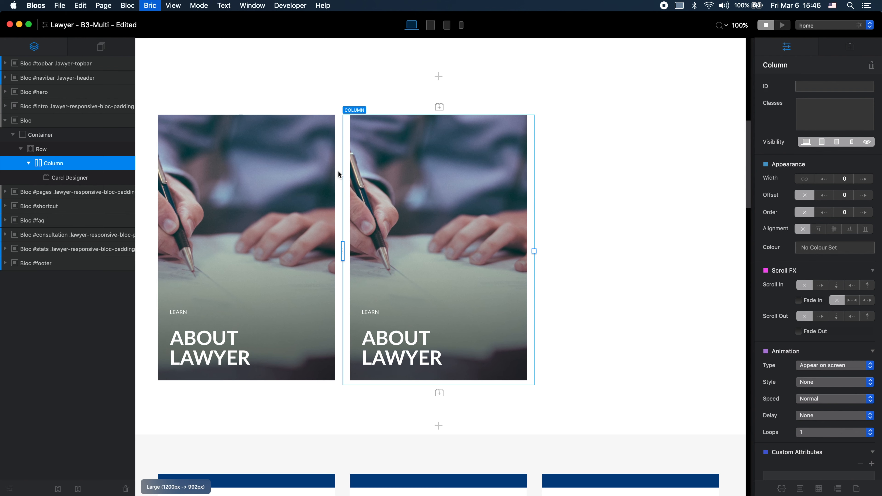
key("super+d")
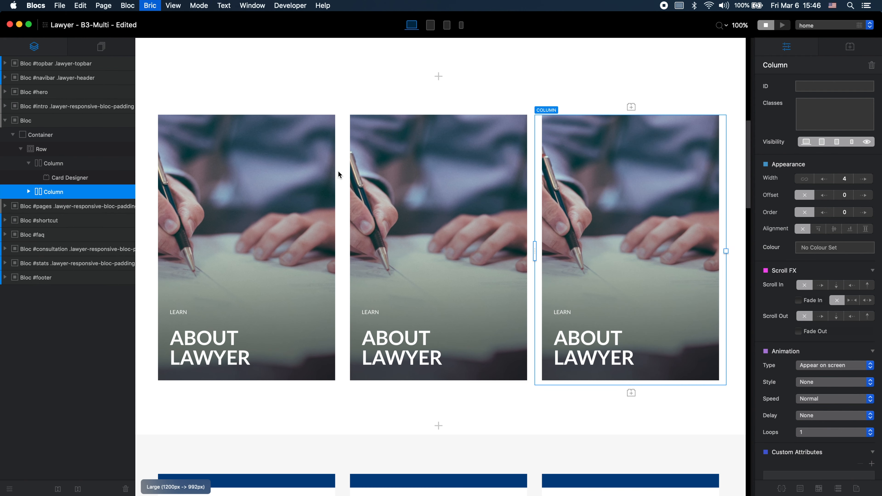
Step: Replace Image 1 of the middle card with 5.jpg from the Asset Manager
left_click(496, 203)
left_click(496, 203)
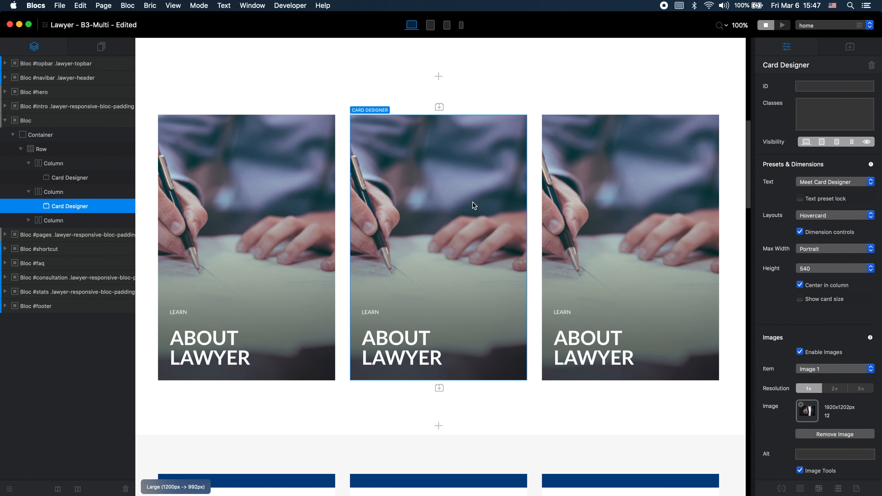
left_click(807, 410)
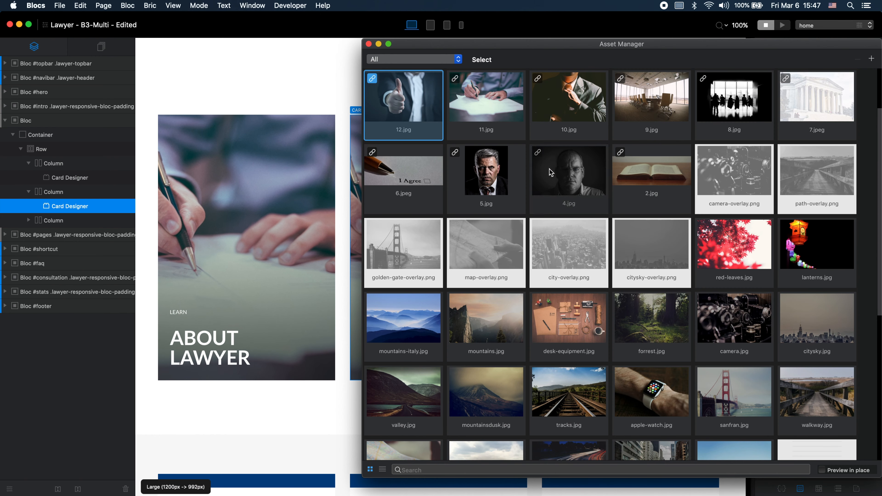
left_click(486, 170)
Step: Replace Image 2 of the middle card with 4.jpg and close the Asset Manager
left_click_drag(552, 45, 435, 164)
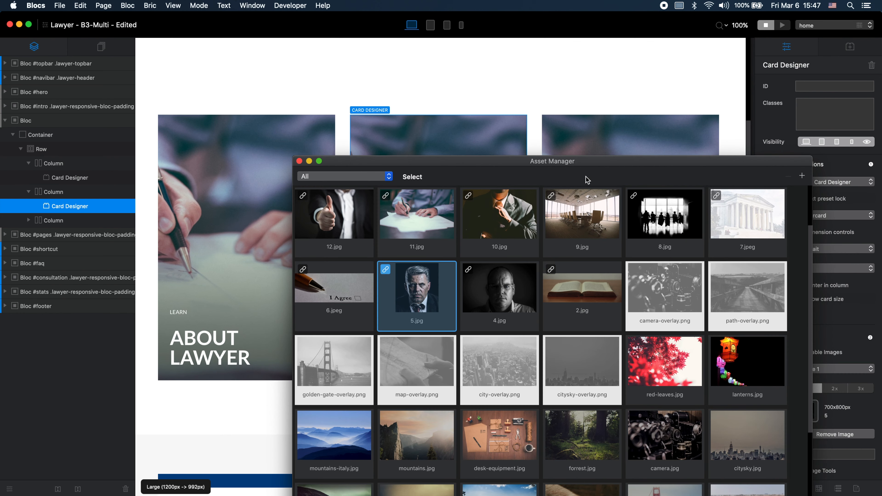
left_click_drag(631, 166, 436, 130)
left_click(830, 369)
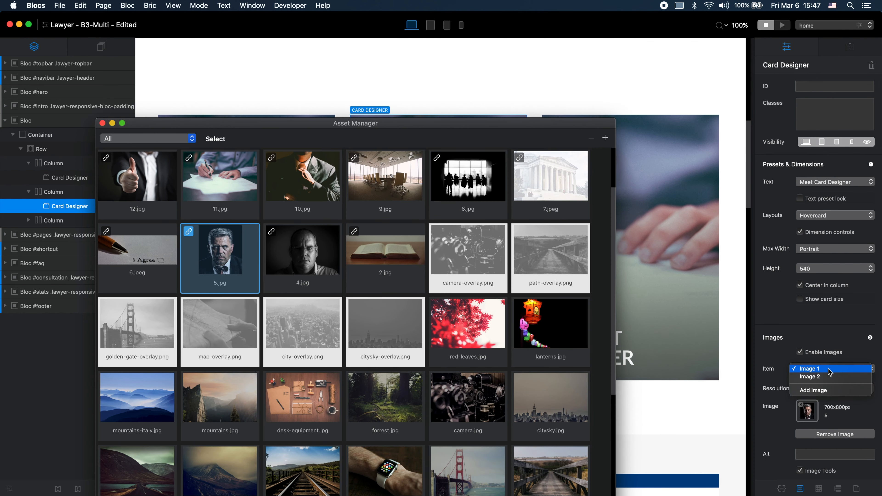
left_click(829, 377)
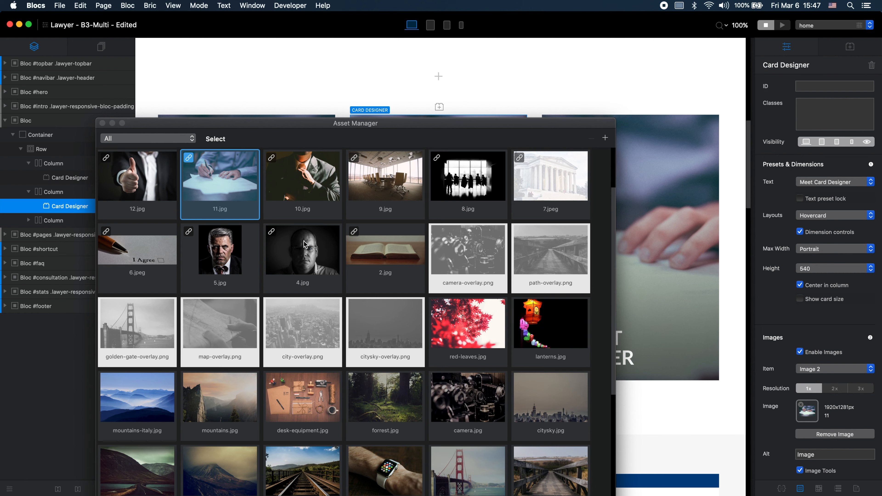
left_click(302, 260)
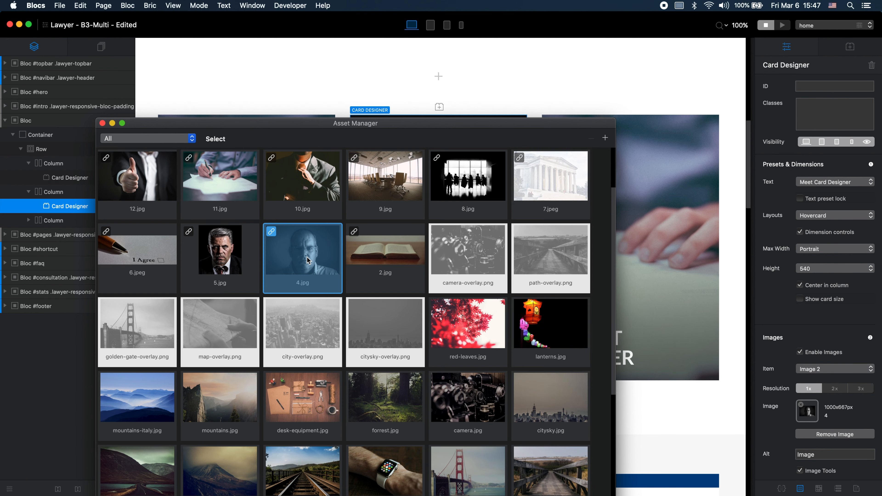
left_click(105, 123)
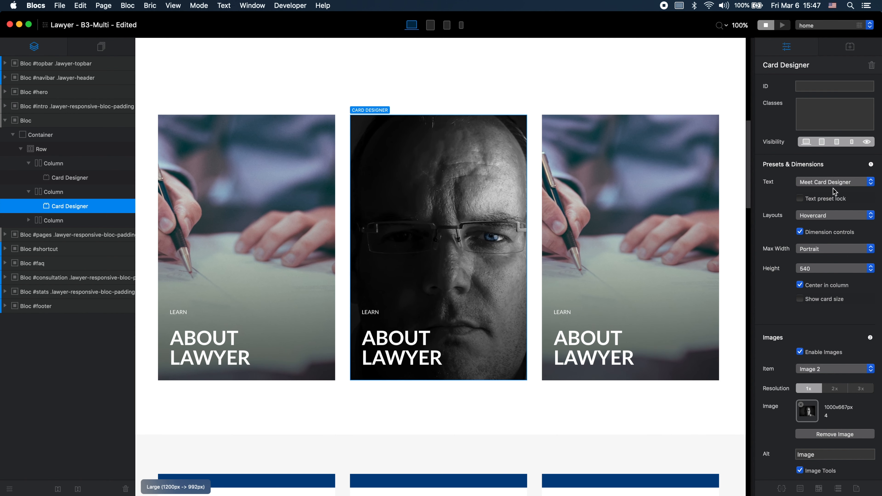
Step: Apply the Poster 3D layout to the middle card and set its background radius to Tiny
left_click(828, 215)
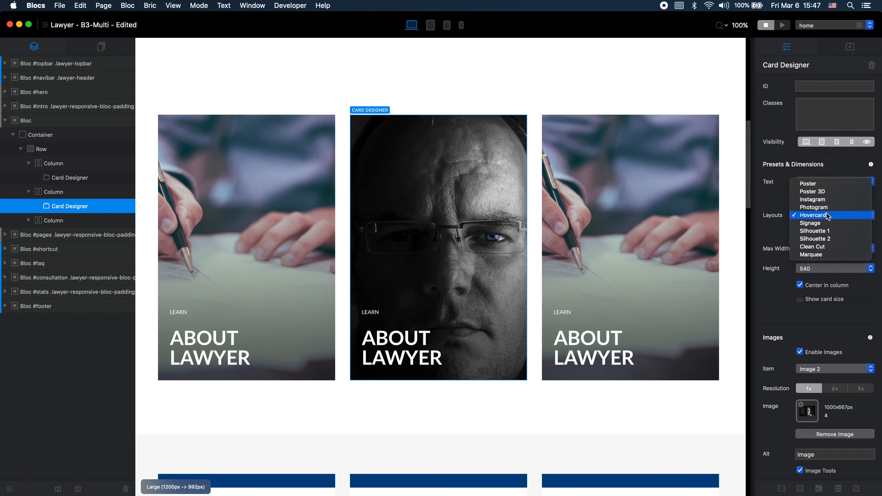
left_click(832, 192)
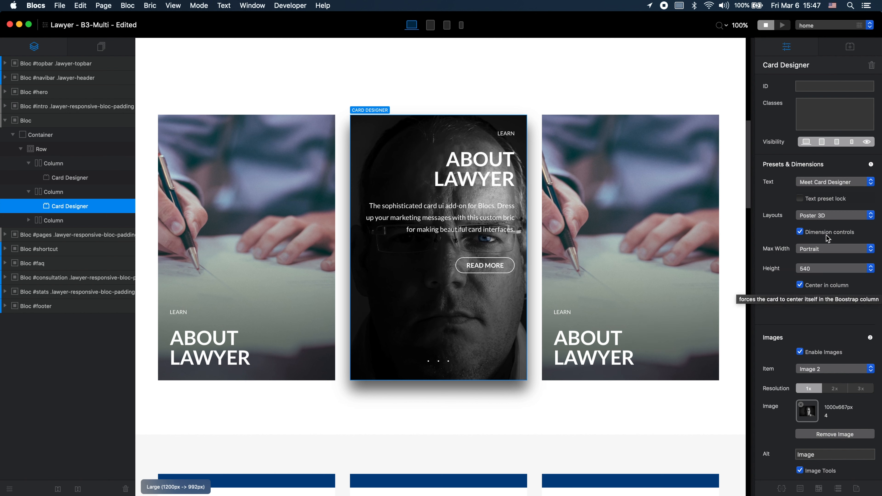
scroll(840, 288, "down", 10)
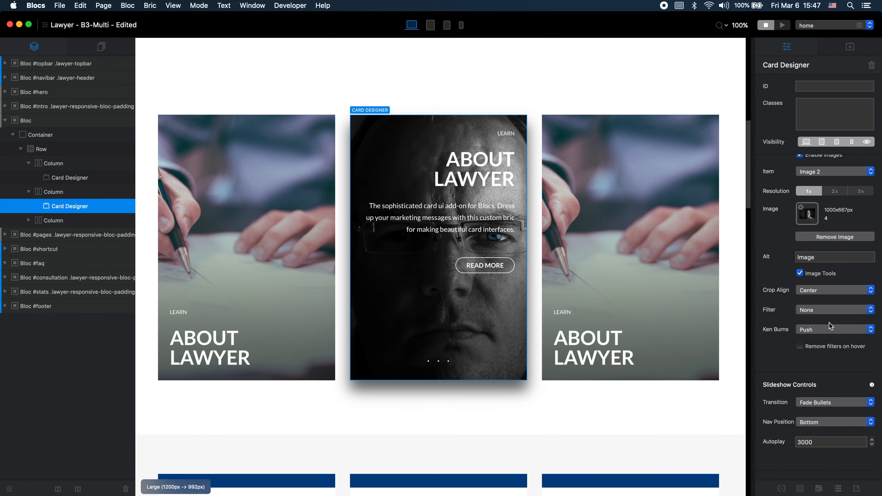
scroll(832, 324, "down", 3)
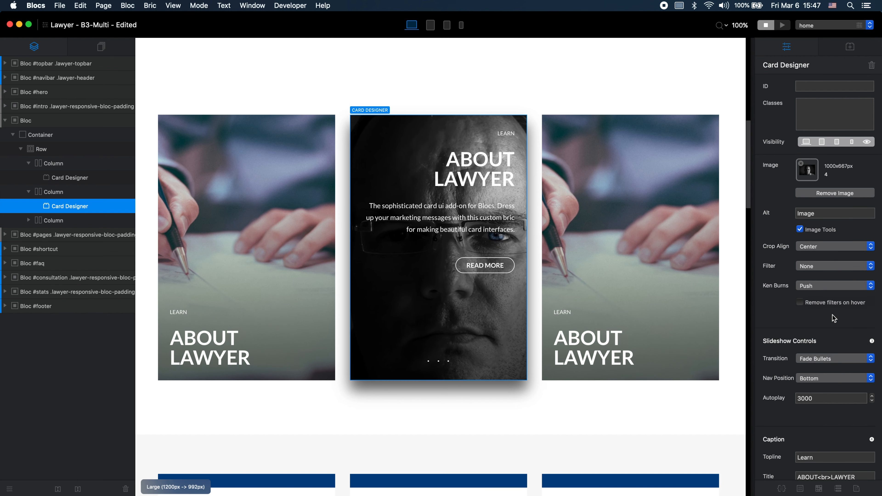
scroll(837, 344, "down", 10)
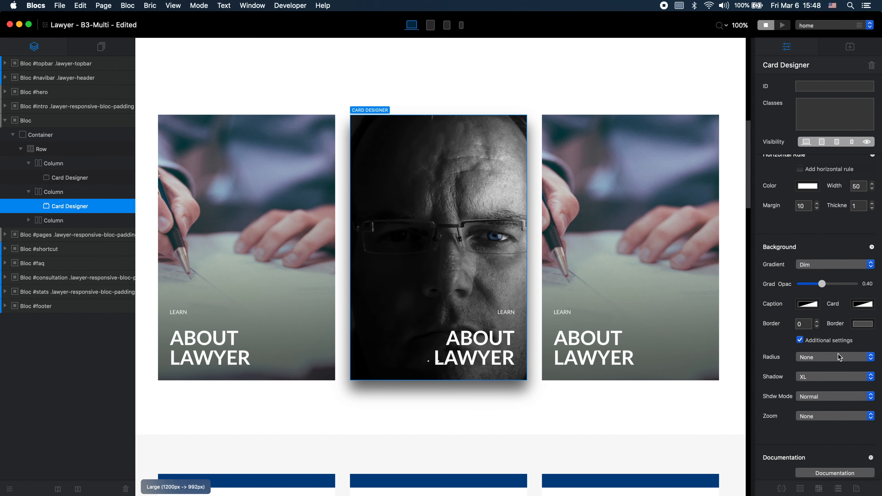
left_click(839, 357)
left_click(827, 366)
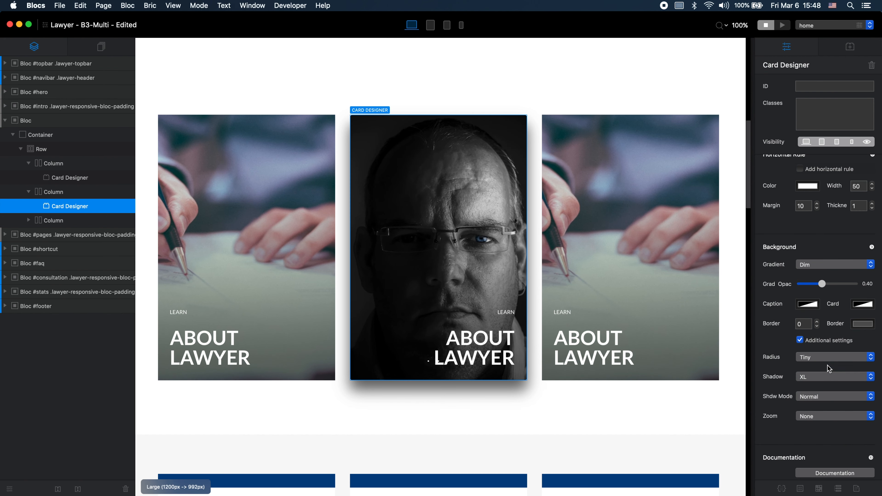
Step: Try the Medium, Large and XL radius options on the middle card's background
left_click(831, 358)
left_click(829, 374)
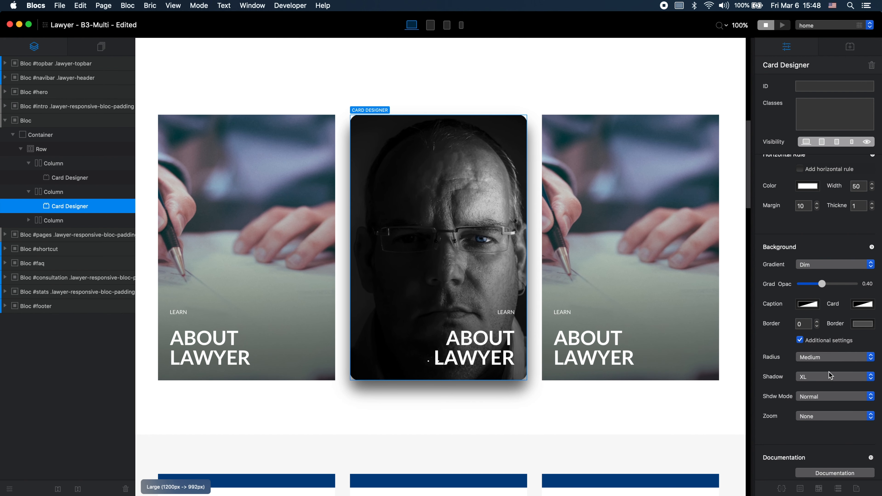
left_click(833, 360)
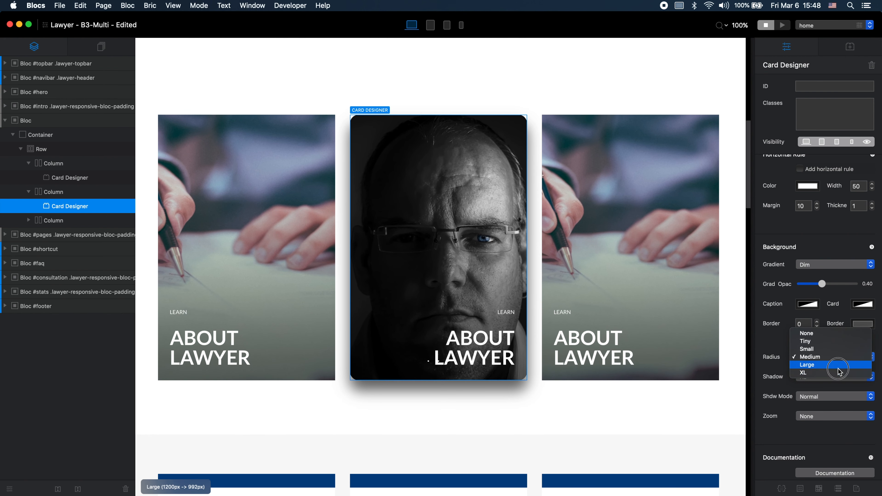
left_click(840, 365)
left_click(840, 358)
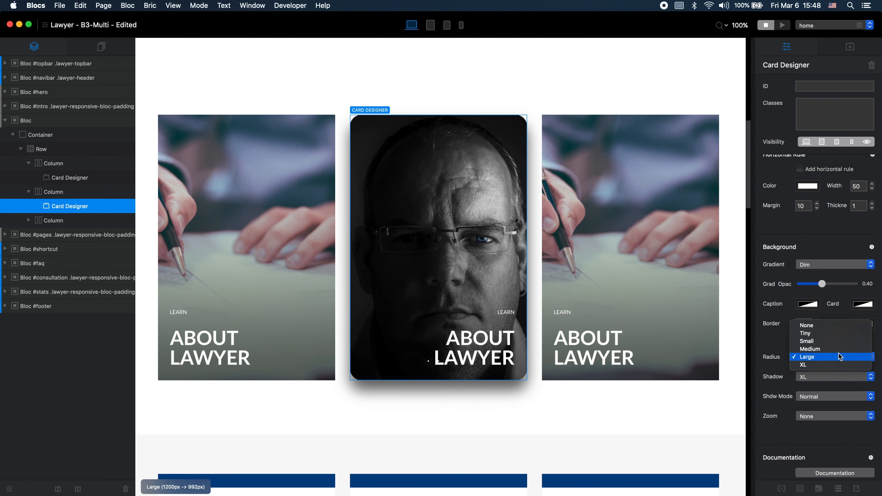
left_click(840, 365)
Step: Try the Large shadow on the middle card and return its shadow to XL
left_click(812, 376)
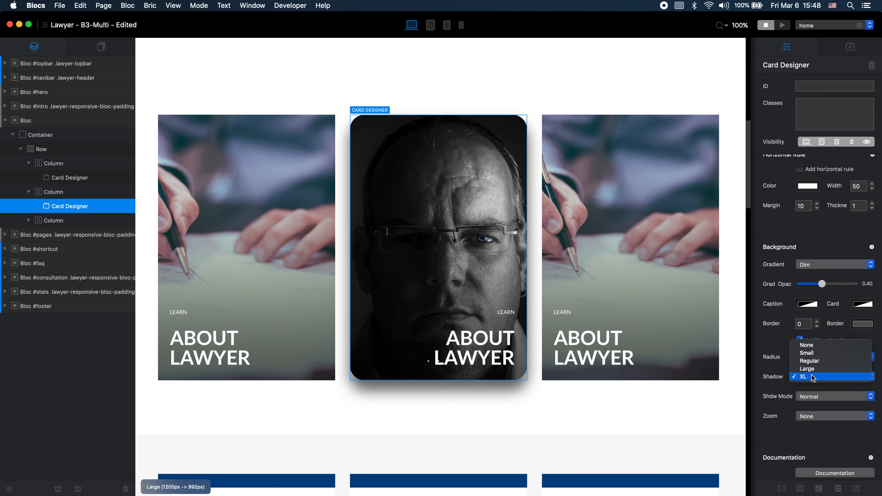
left_click(815, 370)
left_click(819, 380)
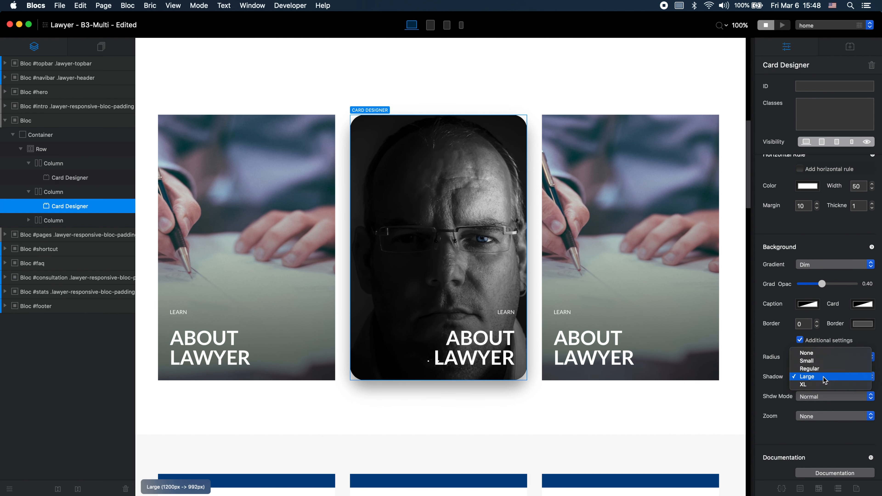
left_click(824, 384)
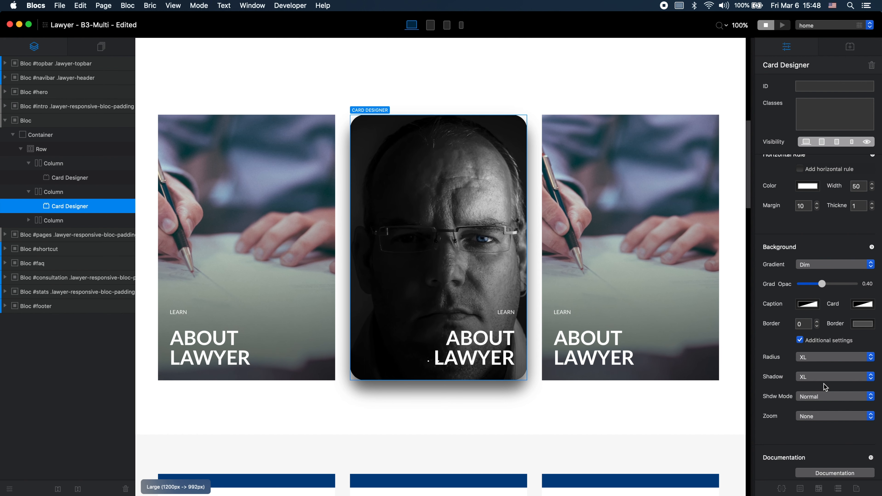
Step: Try the Hover shadow mode on the middle card and look through its zoom options
left_click(839, 397)
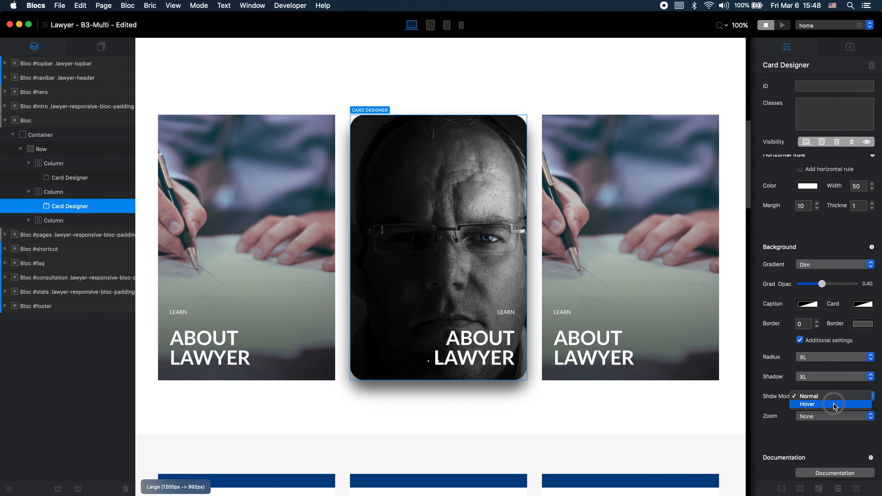
left_click(836, 405)
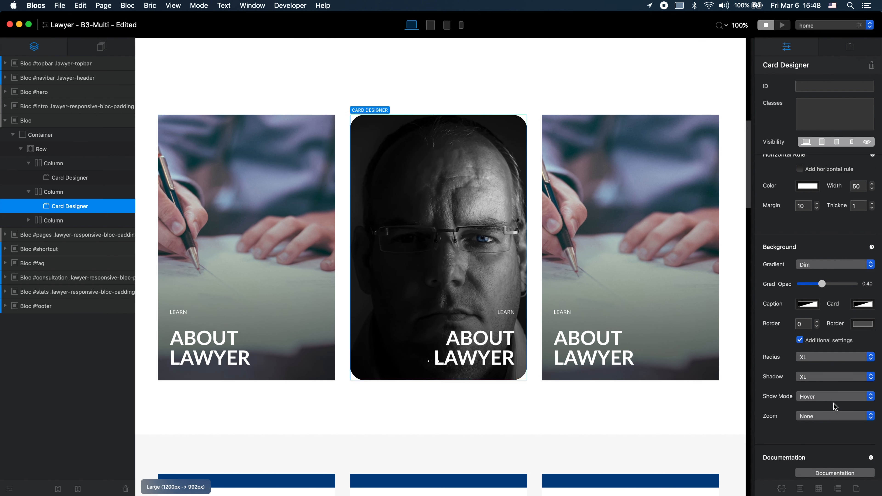
left_click(844, 416)
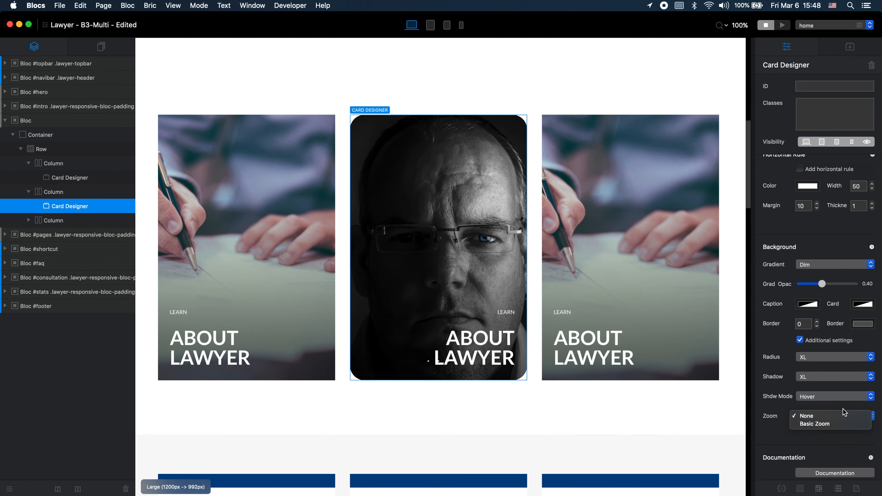
left_click(844, 411)
scroll(844, 410, "down", 5)
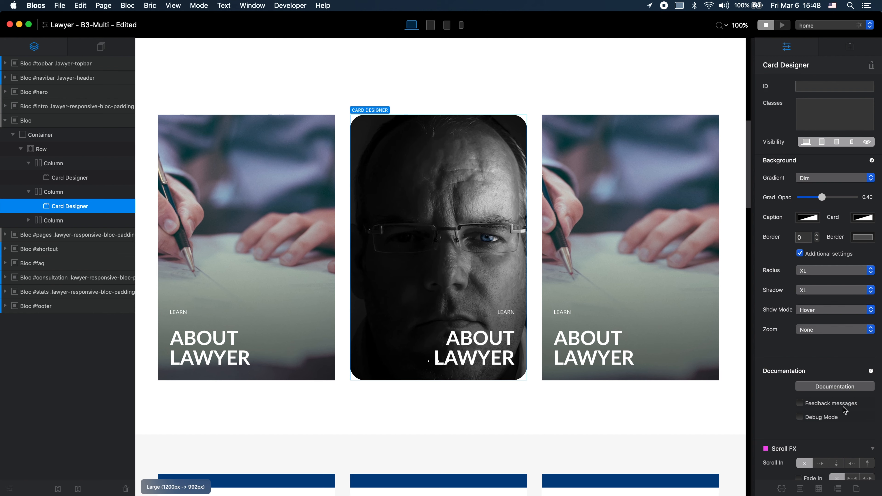
scroll(798, 389, "up", 7)
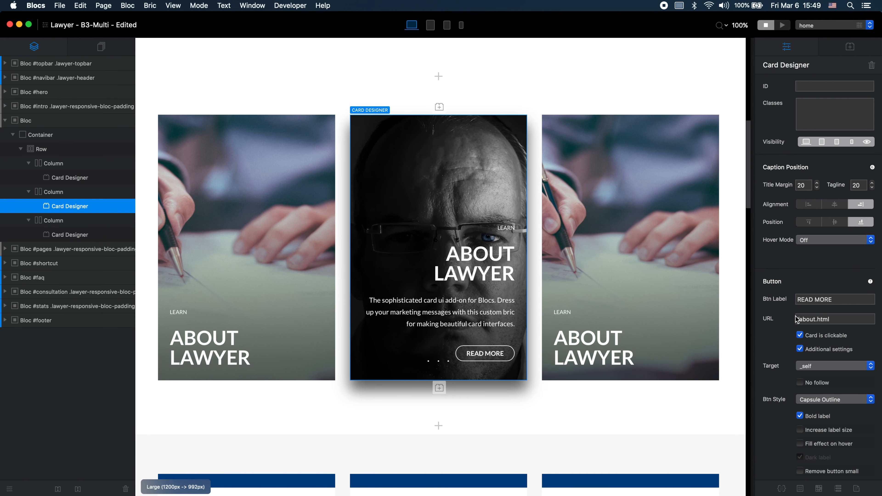
Step: Try the Warm, Energy, True Blue and None gradients on the background of the first card in the row
scroll(791, 328, "down", 5)
scroll(786, 339, "down", 6)
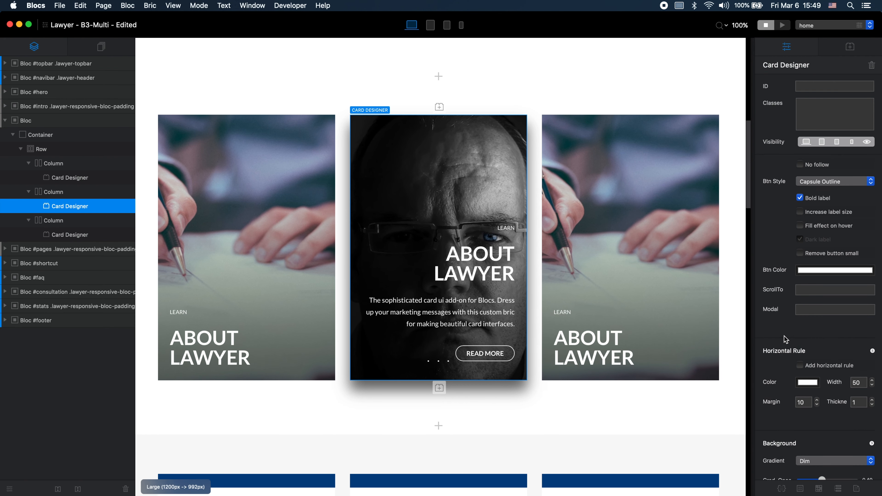
scroll(786, 340, "down", 2)
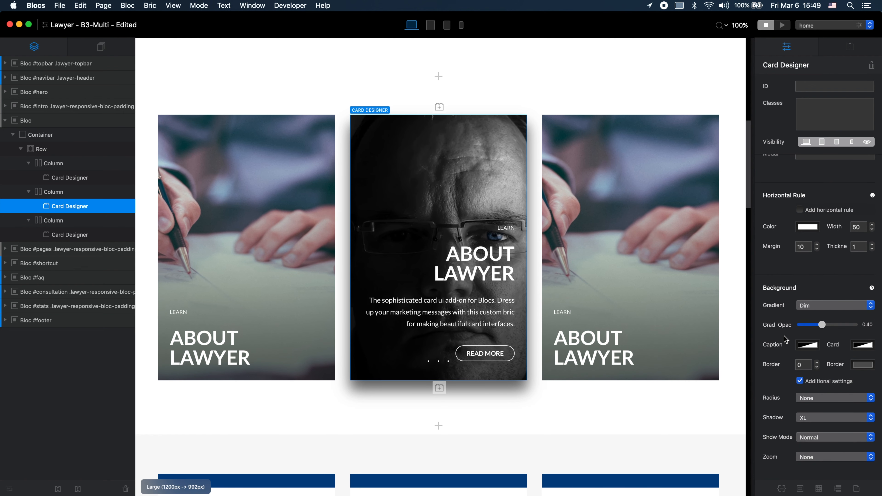
left_click(251, 177)
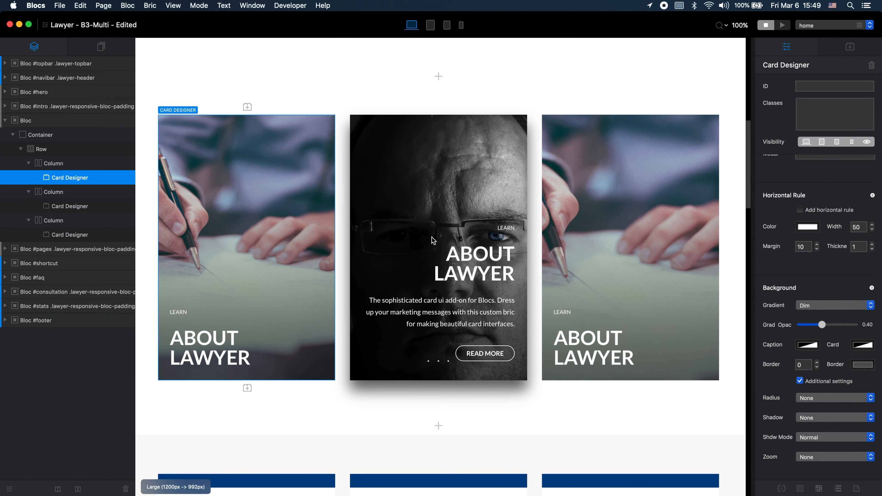
scroll(813, 306, "down", 1)
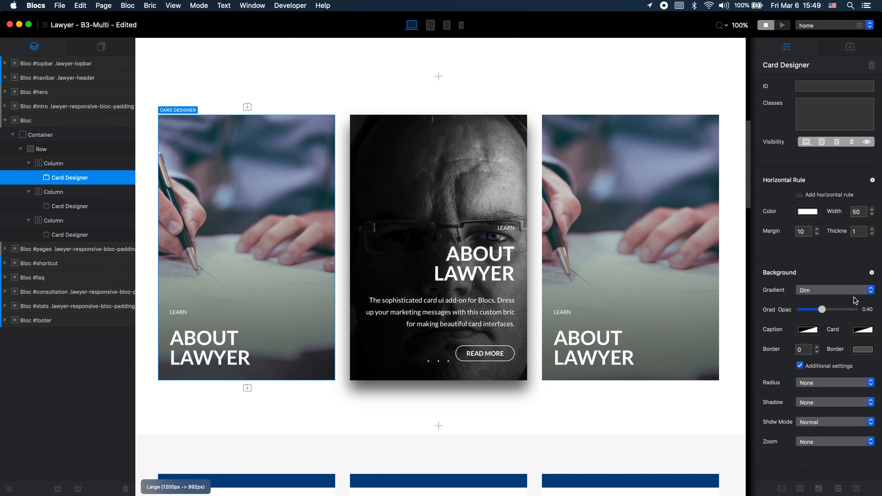
left_click(833, 290)
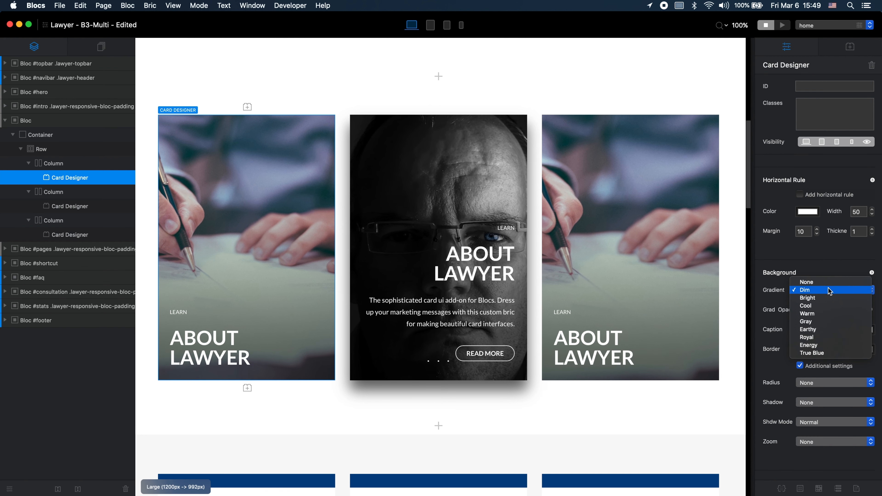
left_click(832, 314)
left_click(832, 291)
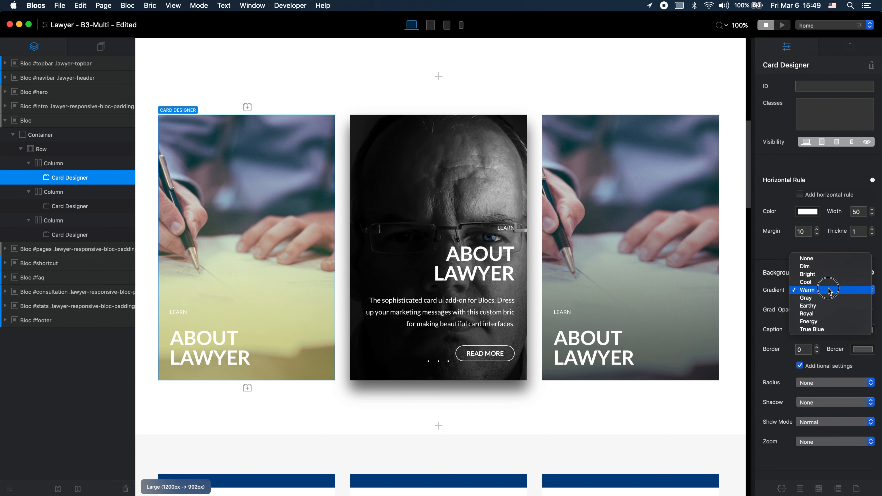
left_click(829, 323)
left_click(834, 290)
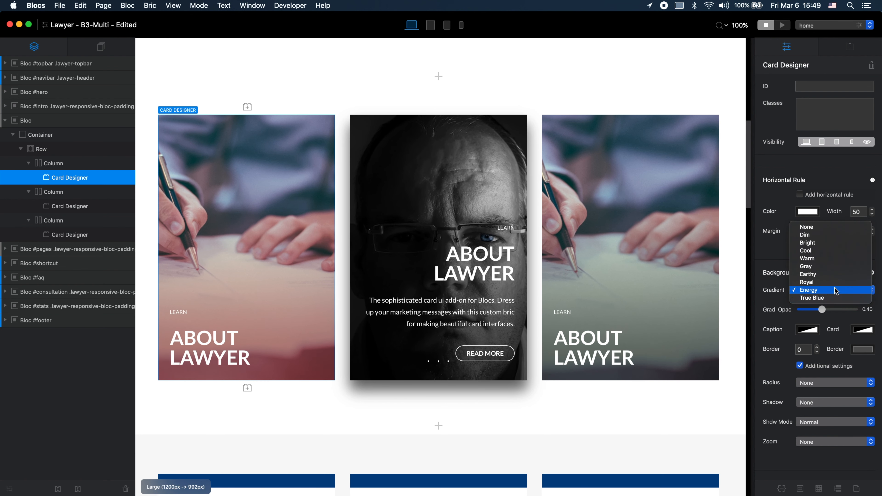
left_click(839, 300)
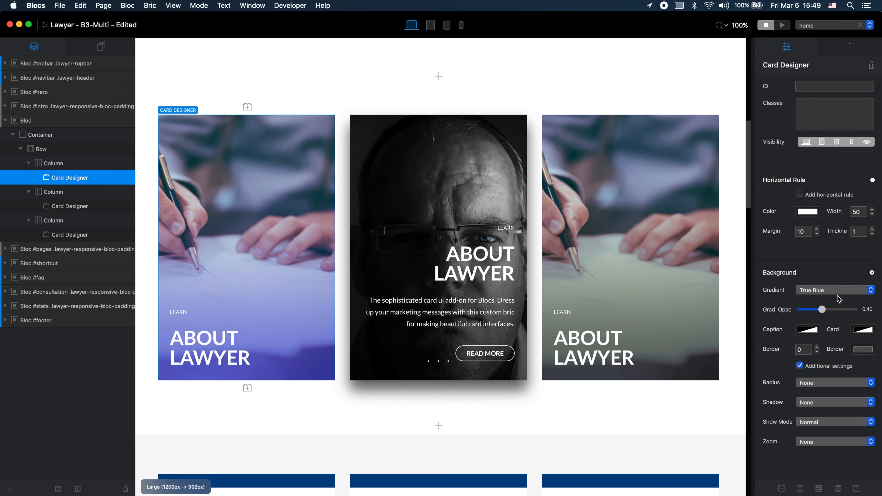
left_click(837, 295)
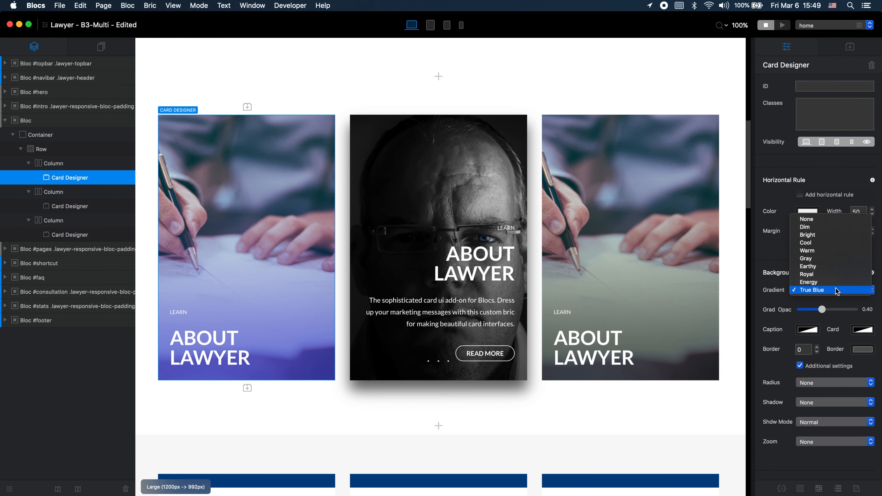
left_click(826, 223)
Step: Set the first card's background gradient to Dim with a gradient opacity of 1.00
left_click(822, 292)
left_click(822, 296)
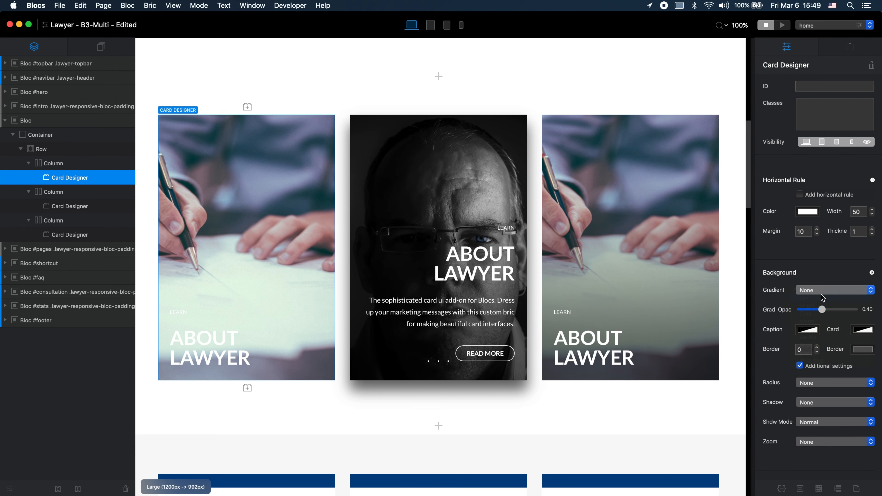
left_click_drag(821, 309, 881, 309)
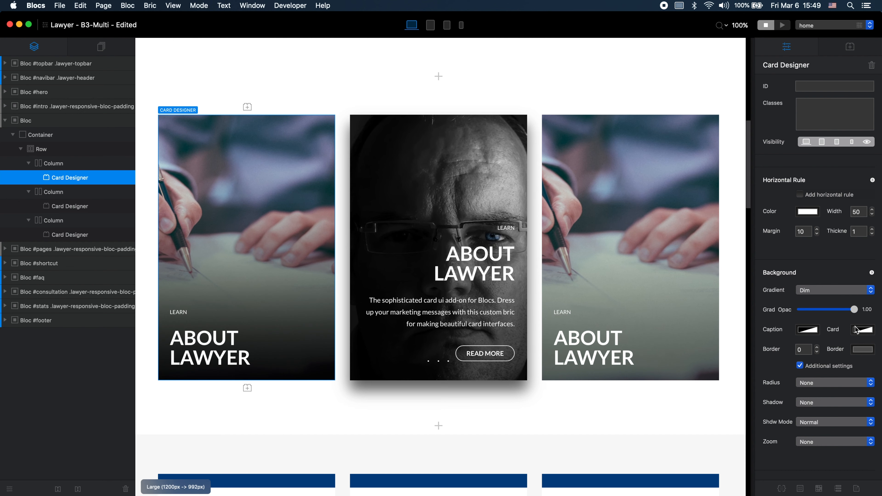
Step: Give the first card a border of width 5 in the blue colour 5555FF
scroll(847, 333, "down", 3)
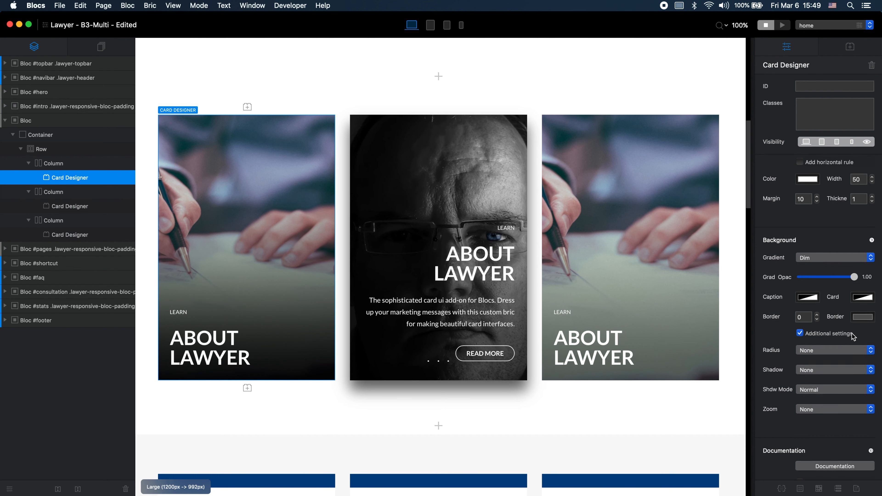
left_click(817, 314)
left_click(817, 314)
left_click(817, 314)
left_click(817, 314)
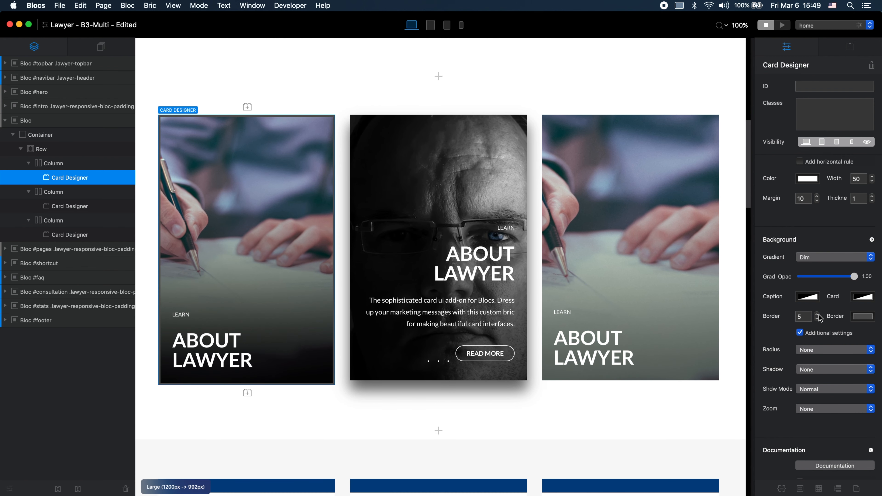
left_click(862, 316)
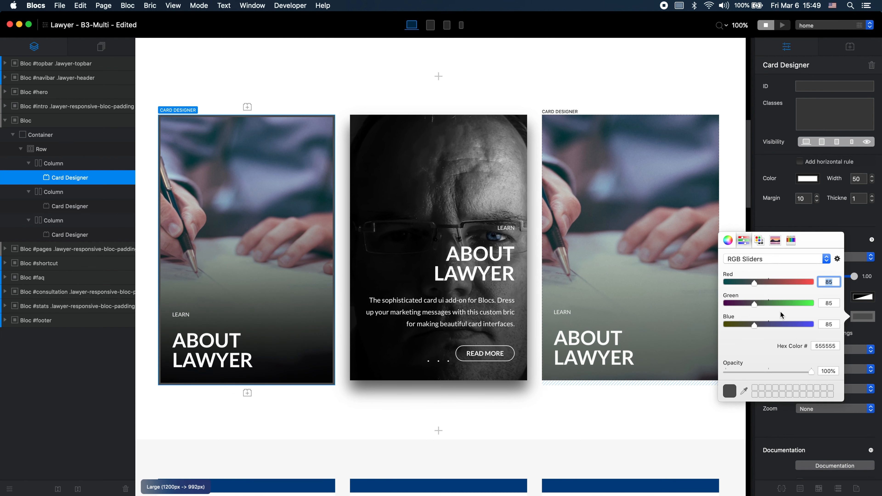
left_click_drag(781, 324, 823, 325)
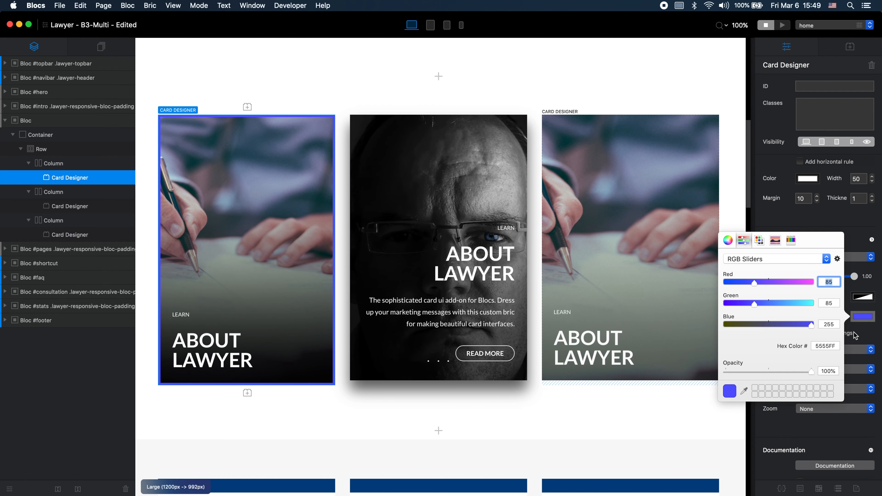
Step: Set the first card's border width to 0
double_click(802, 316)
type("0")
key("Return")
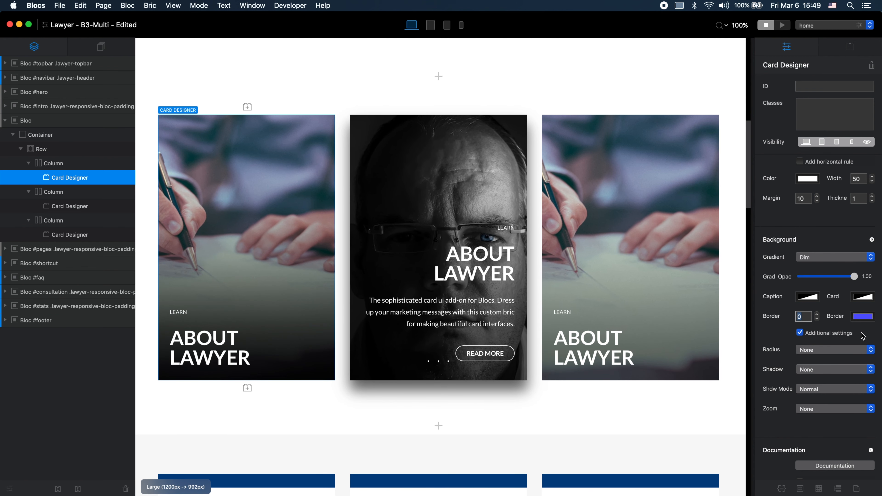
Step: Clear the description text of the first card
scroll(862, 336, "down", 3)
scroll(846, 363, "down", 3)
scroll(846, 363, "up", 15)
scroll(848, 363, "up", 5)
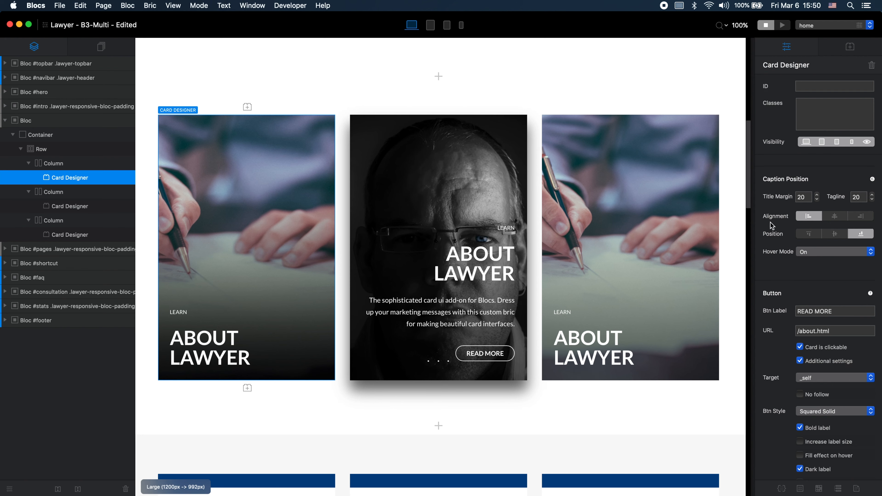
scroll(770, 225, "up", 5)
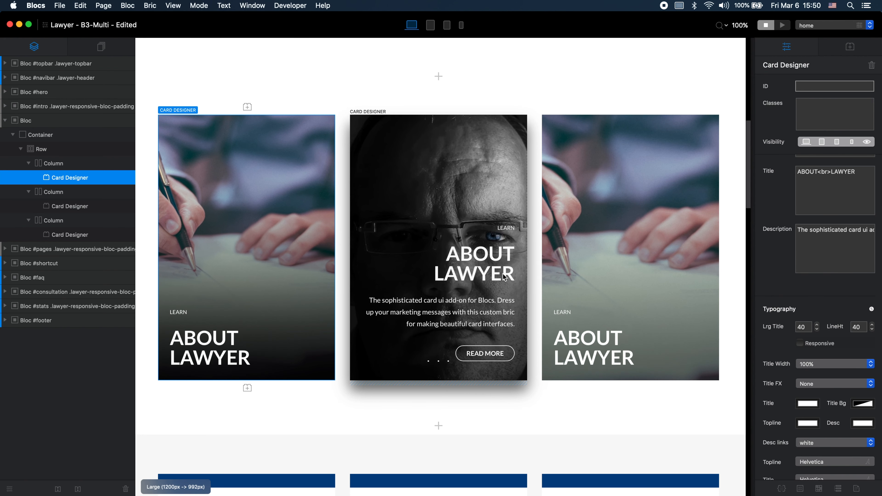
triple_click(808, 236)
key("BackSpace")
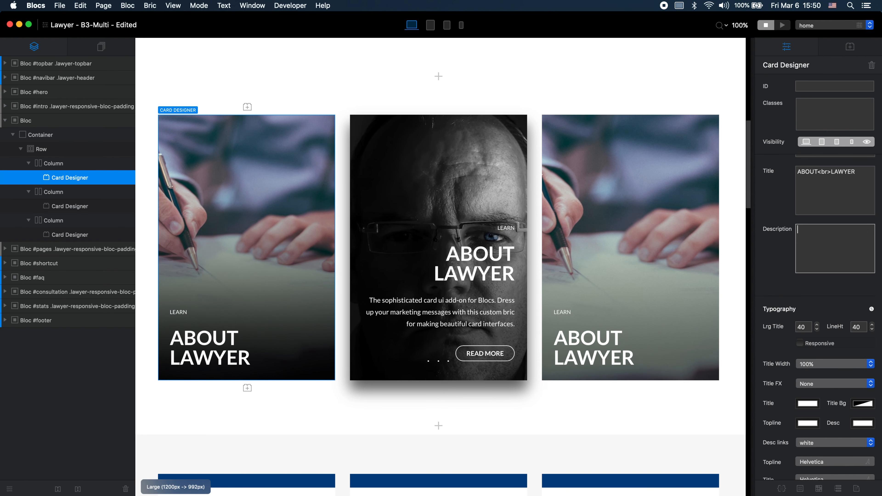
left_click(628, 91)
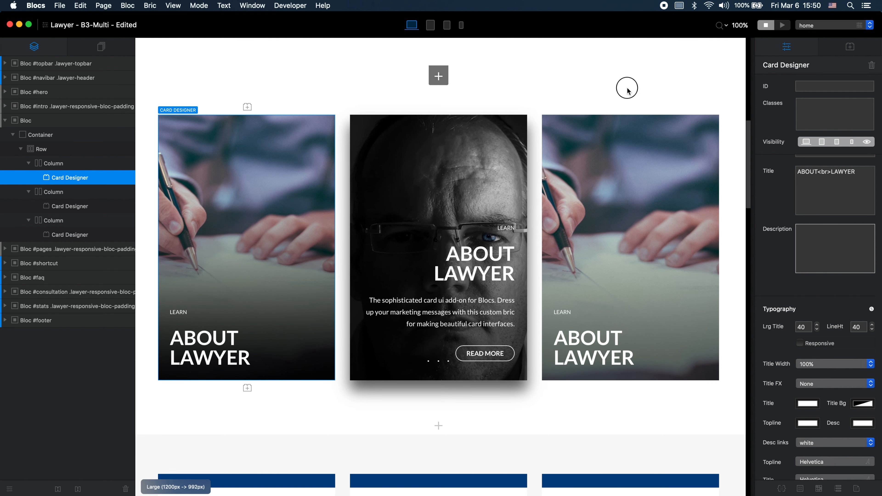
Step: Apply the Clean Cut layout to the first card and preview the row of three cards on the page
left_click(297, 234)
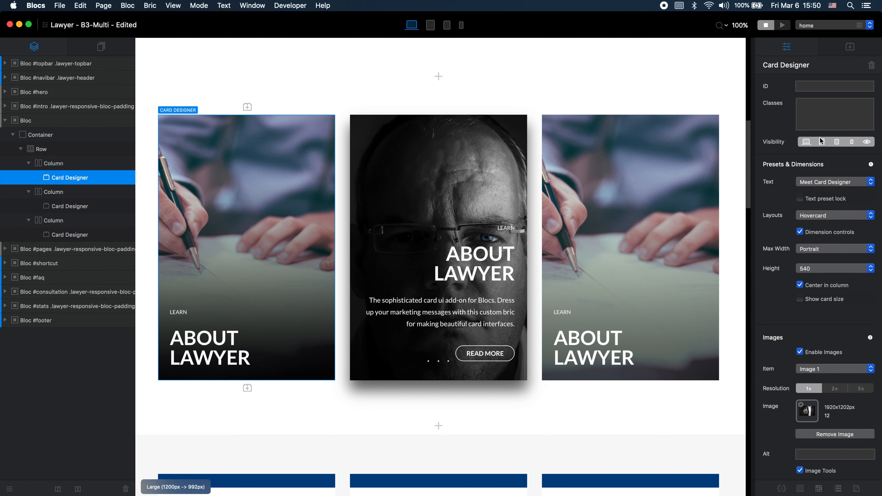
left_click(833, 213)
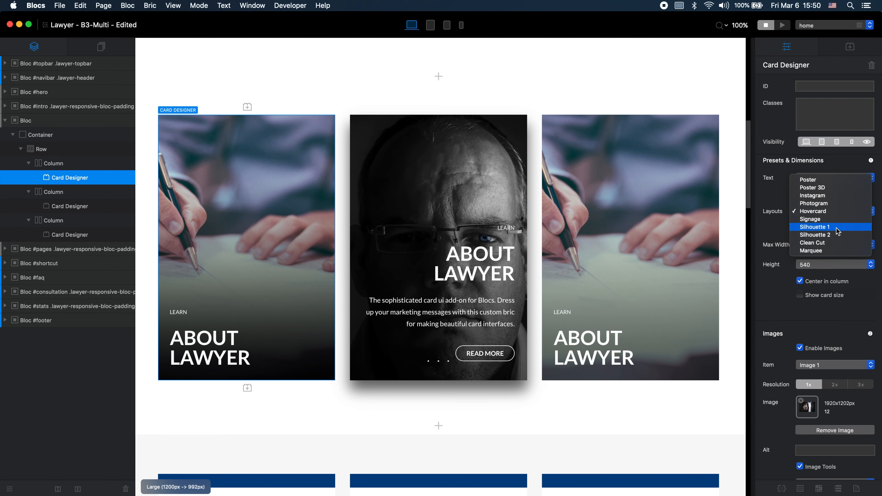
left_click(838, 242)
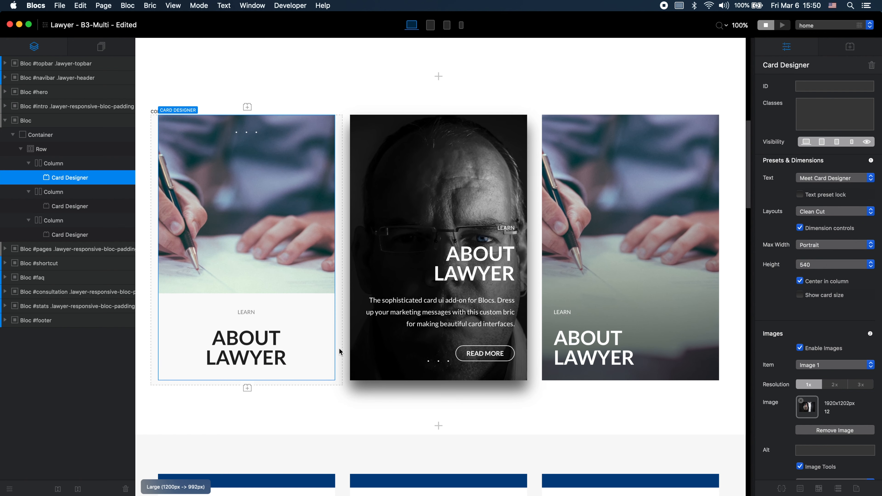
key("super+p")
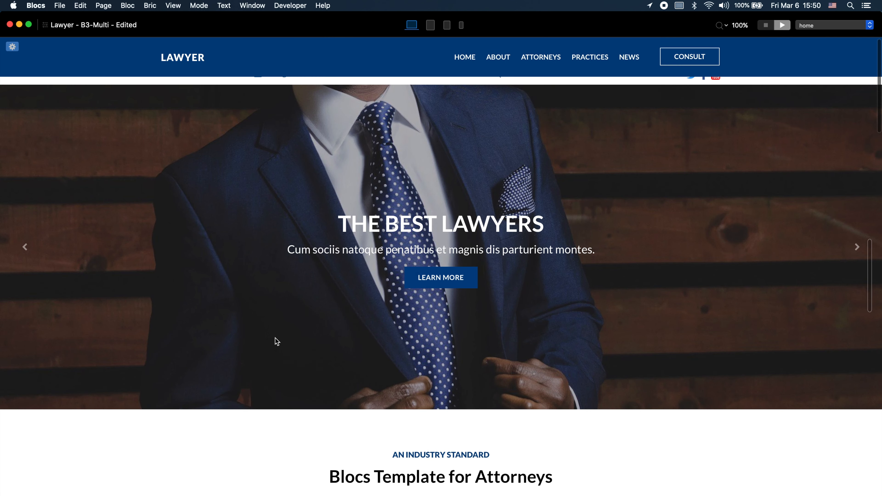
scroll(276, 342, "down", 10)
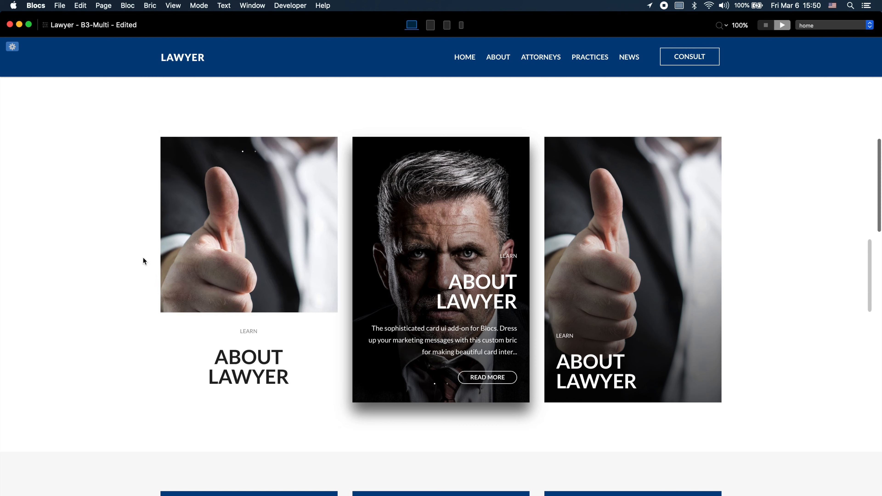